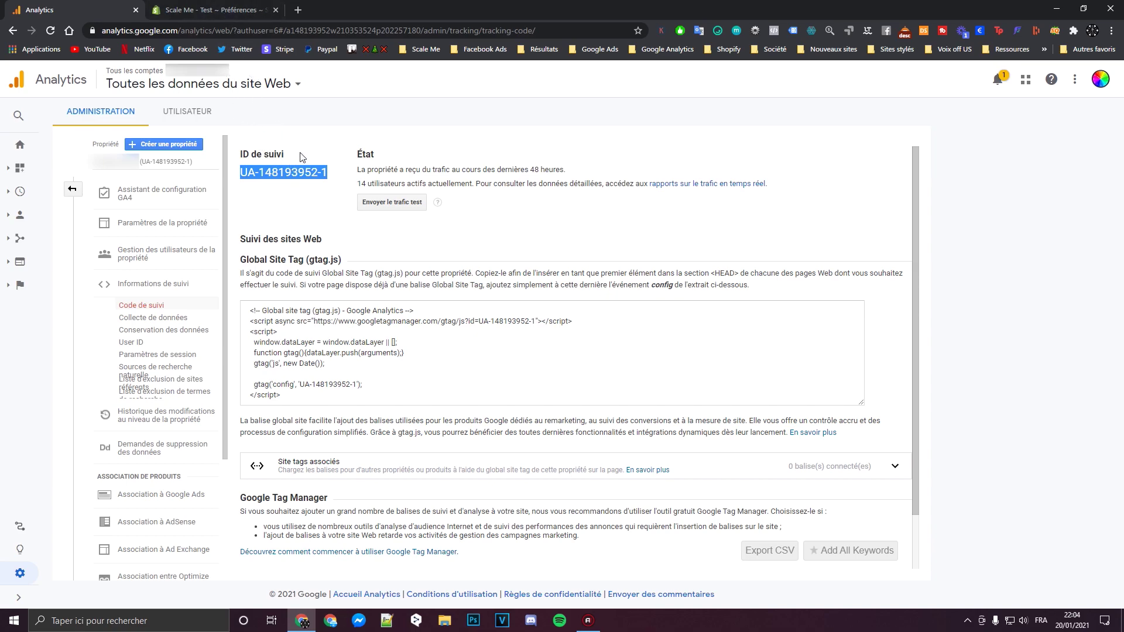
# - Paste the copied Universal Analytics tracking ID into the Shopify store's Google Analytics account preference and save it
pyautogui.click(214, 10)
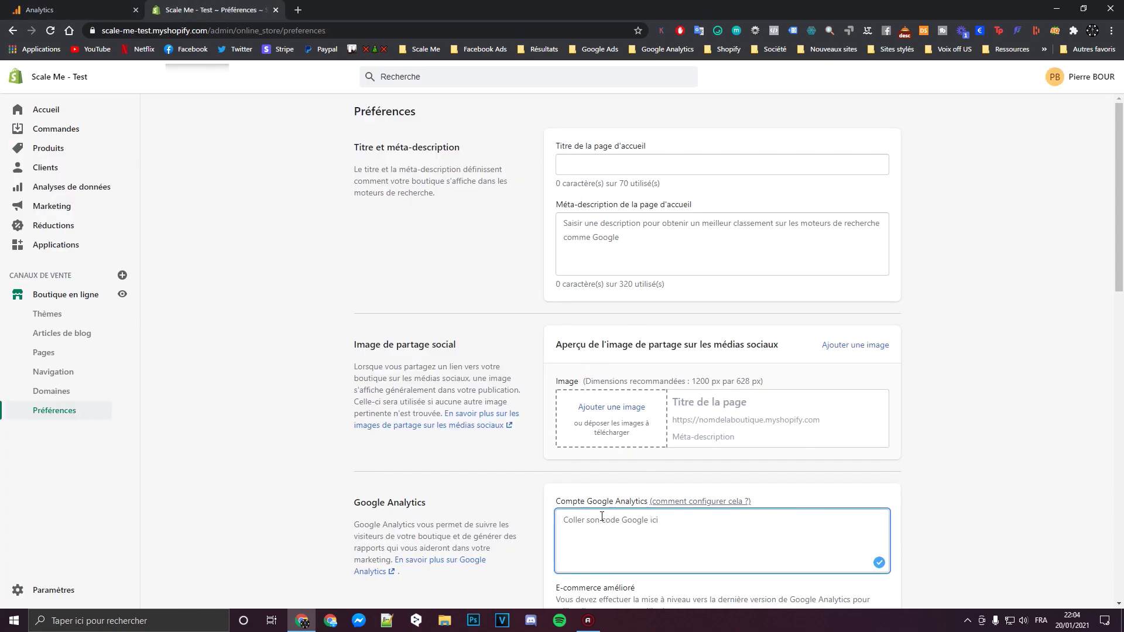
pyautogui.hotkey('ctrl', 'v')
pyautogui.click(863, 82)
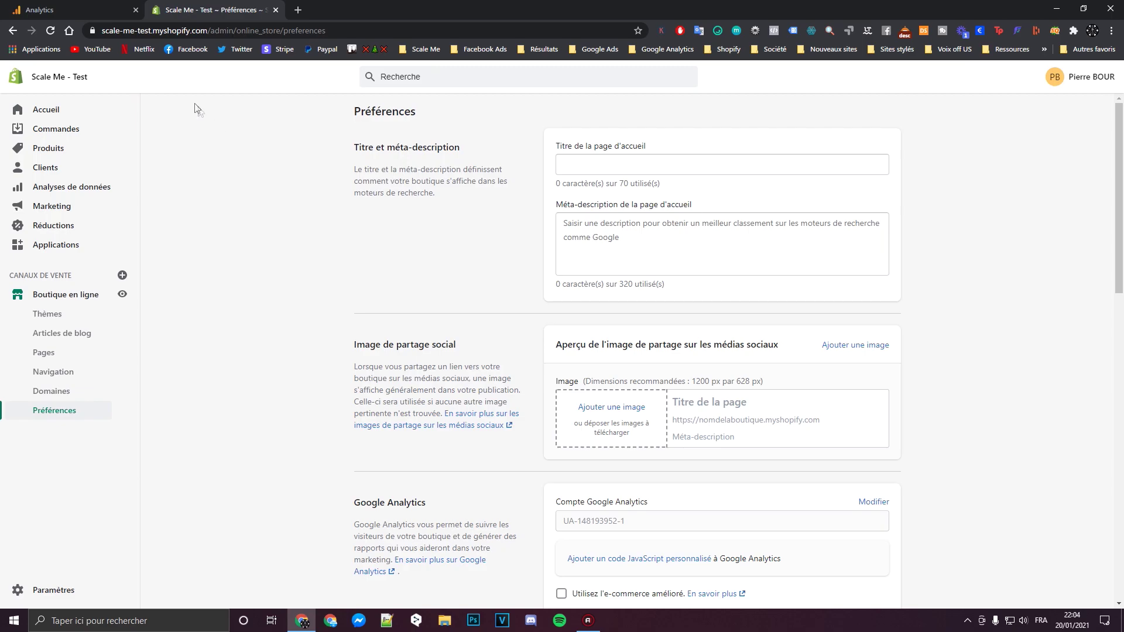
# - Return to Google Analytics and create a Google Analytics 4 property from the Universal Analytics property with the GA4 setup assistant
pyautogui.click(72, 7)
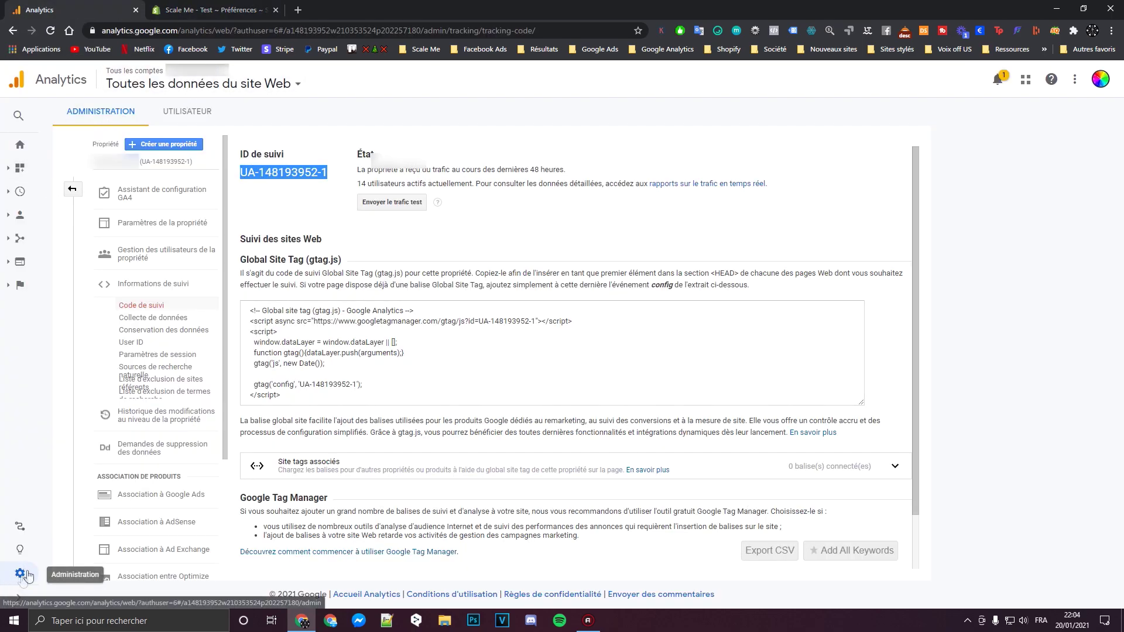
pyautogui.click(73, 192)
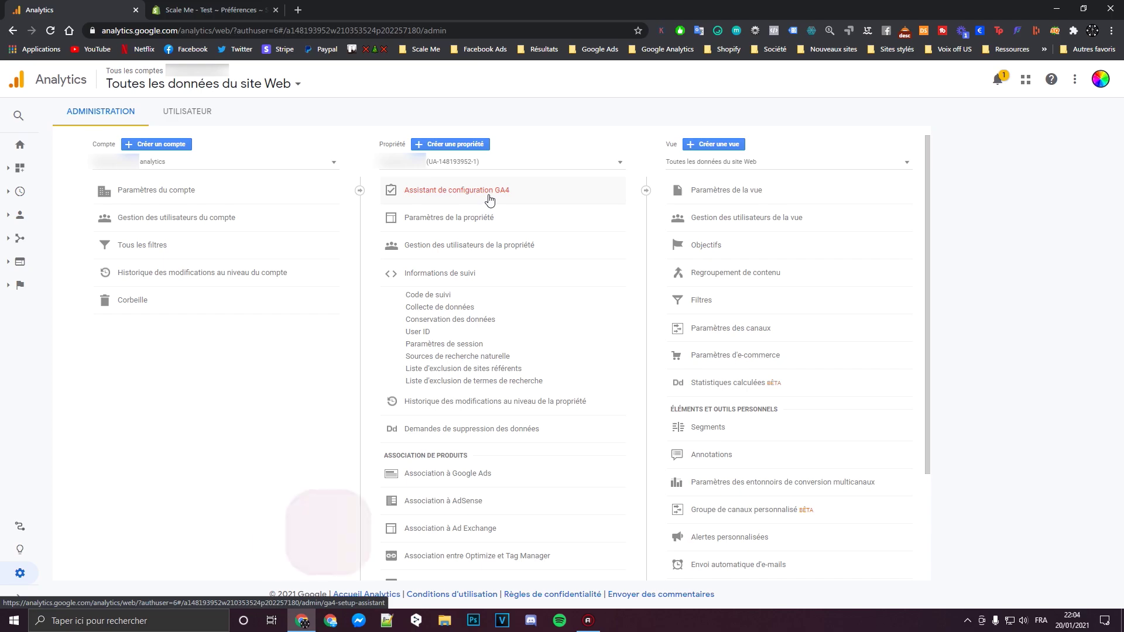
pyautogui.click(485, 203)
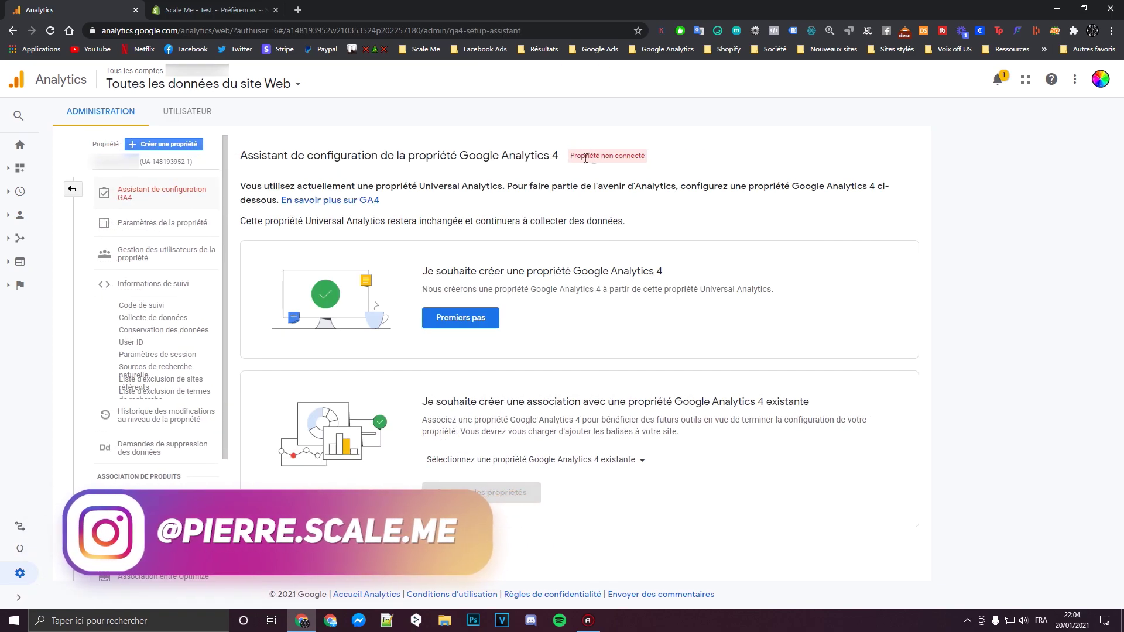
pyautogui.click(471, 320)
pyautogui.click(731, 519)
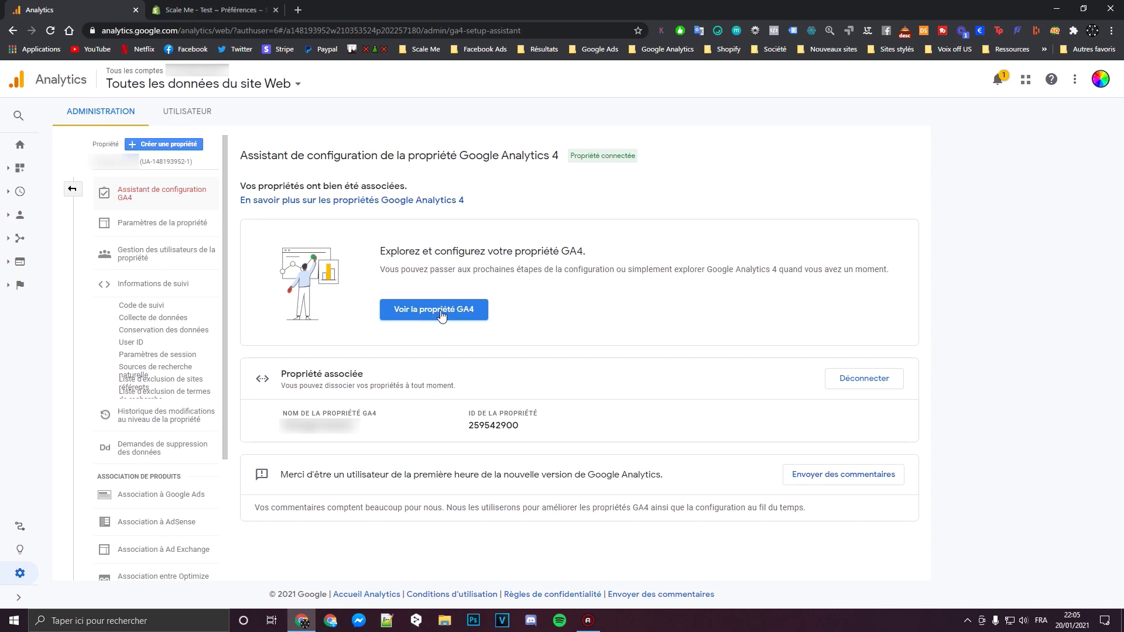
# - Open the connected GA4 property and check the list of properties in the Analytics account
pyautogui.click(442, 314)
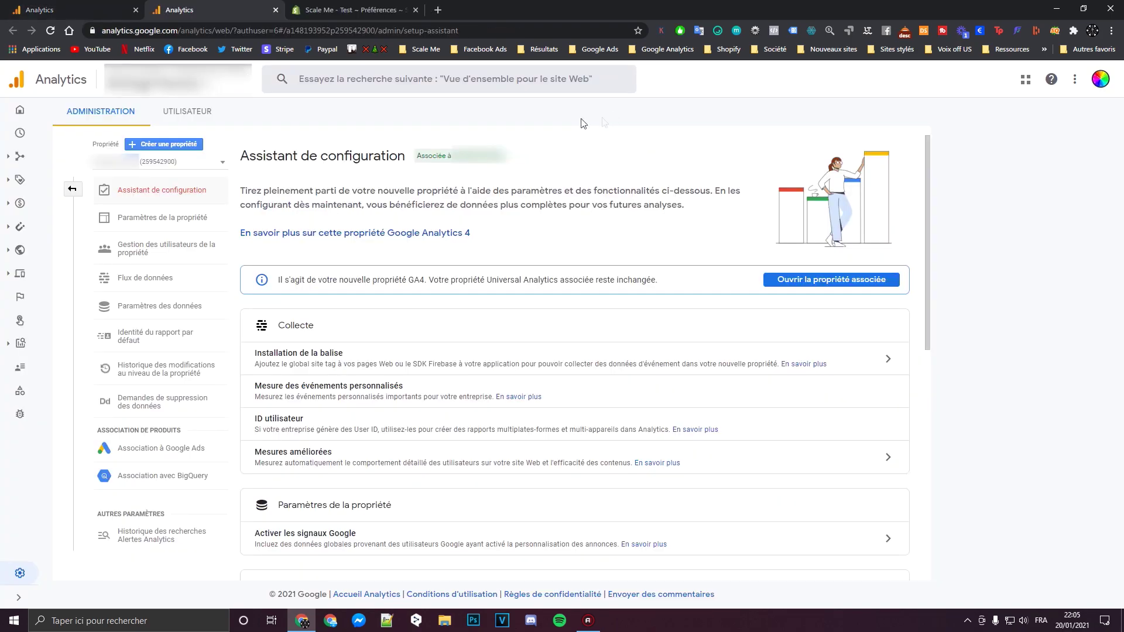
pyautogui.click(196, 91)
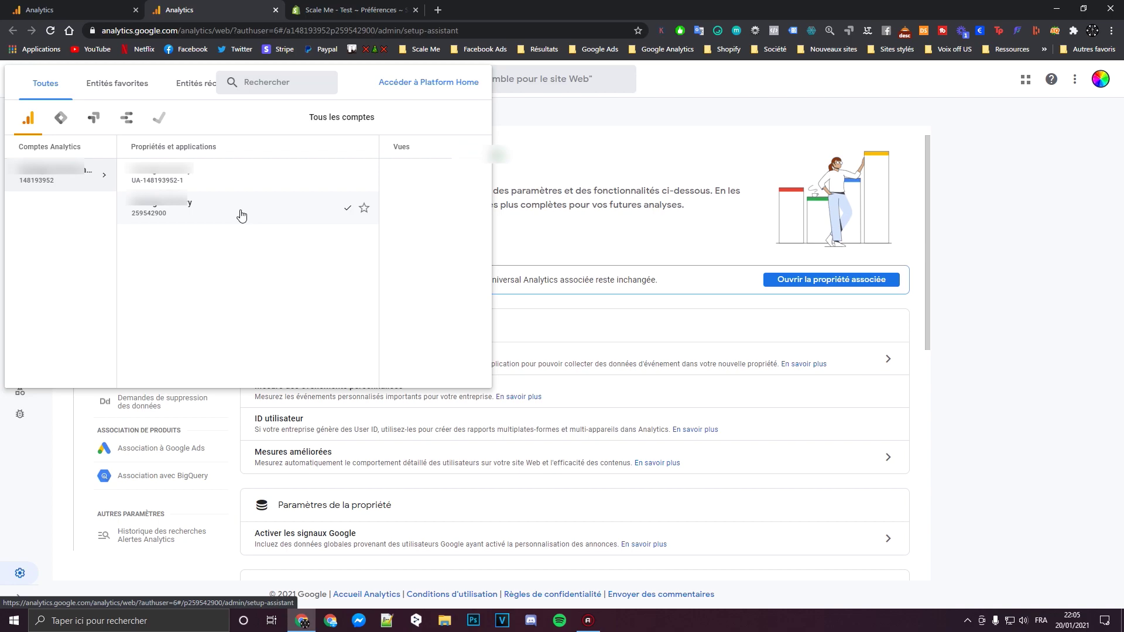
pyautogui.click(1049, 223)
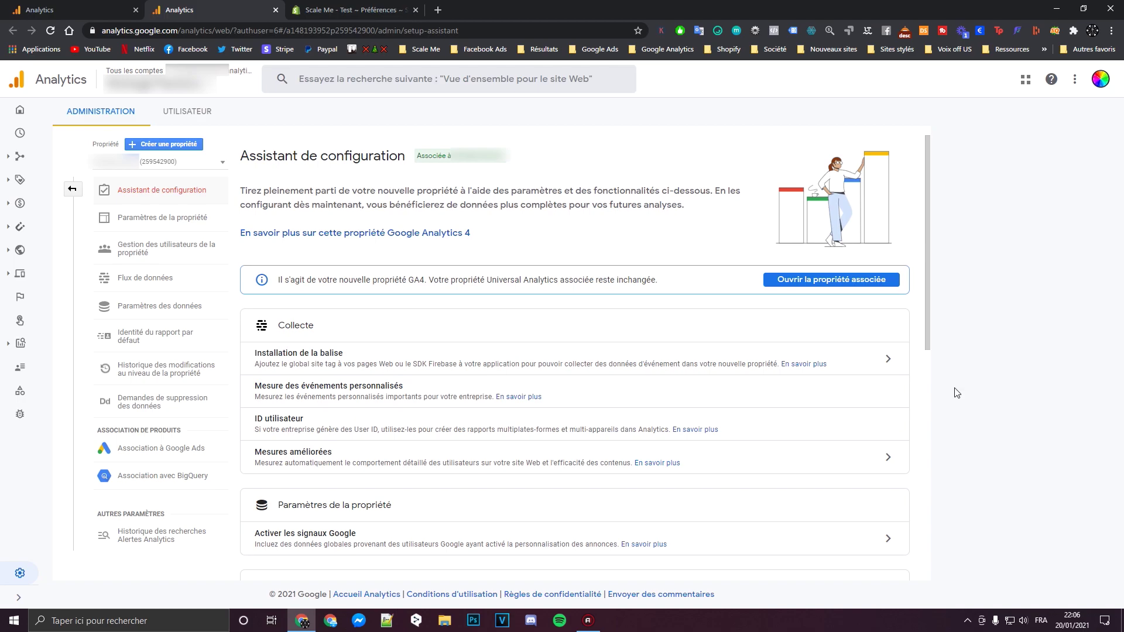
# - Open the GA4 property's web data stream from the tag installation entry and review its enhanced measurement options
pyautogui.click(886, 359)
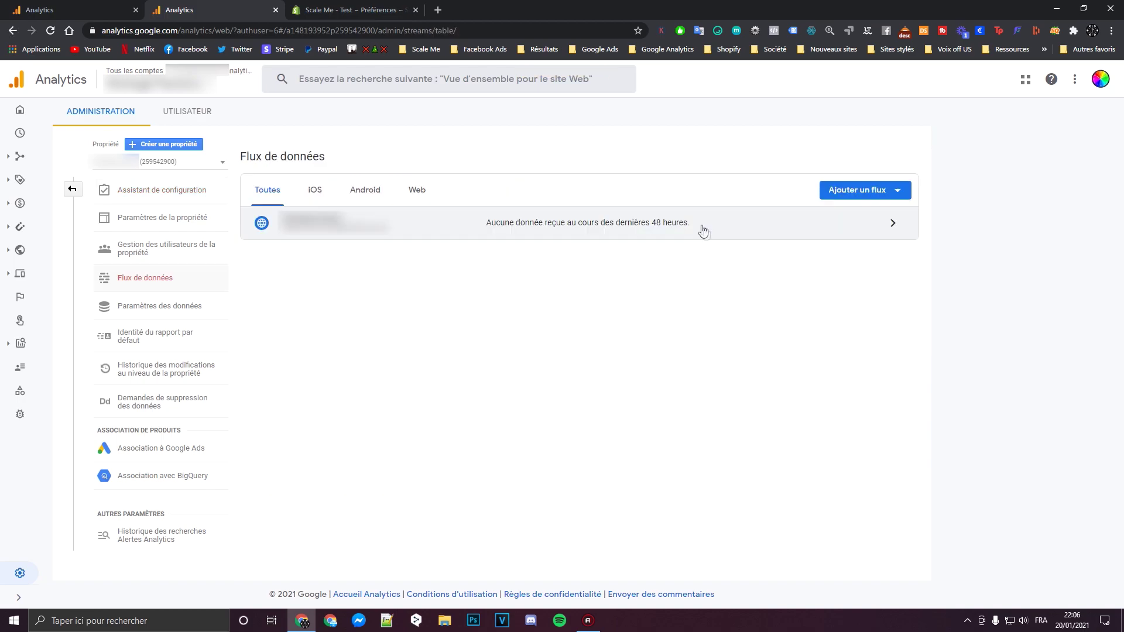
pyautogui.click(749, 231)
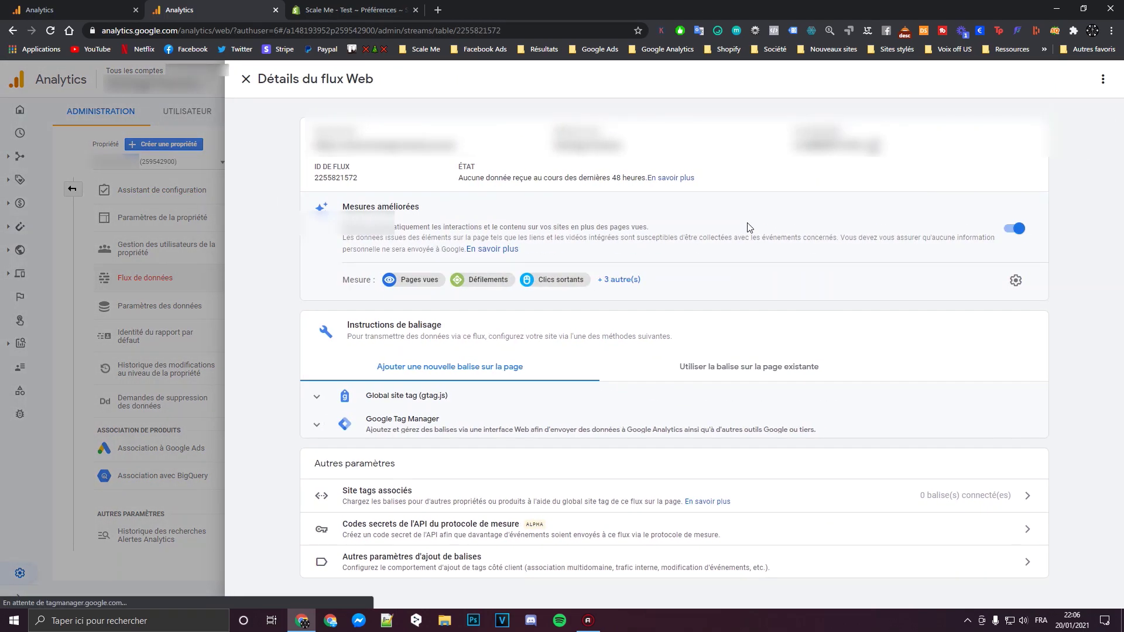
pyautogui.click(1015, 282)
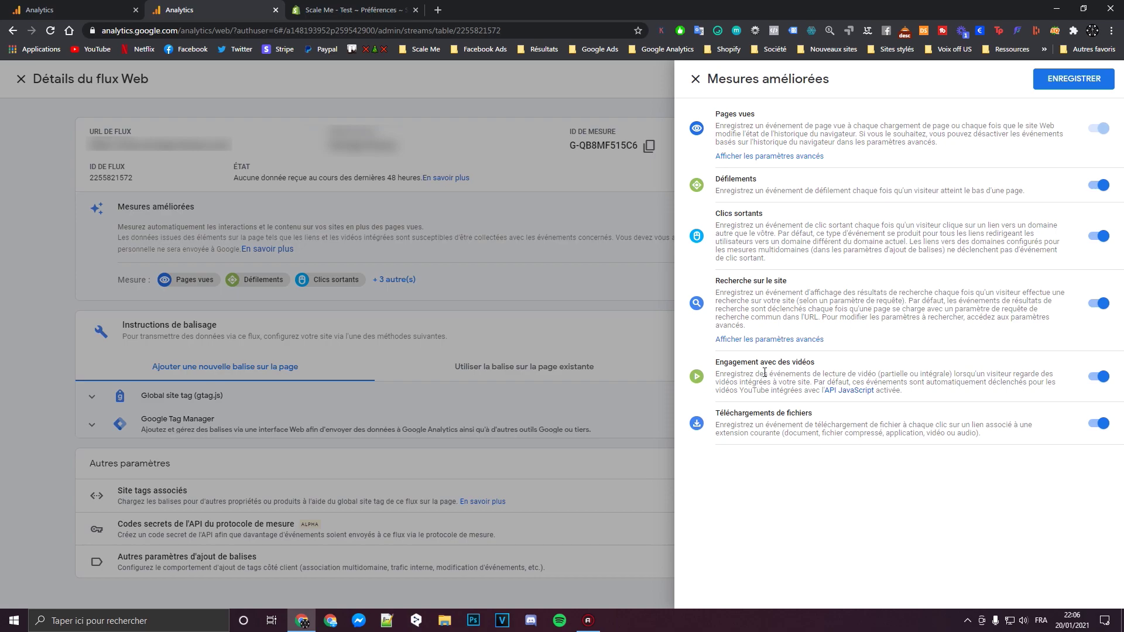
pyautogui.click(473, 324)
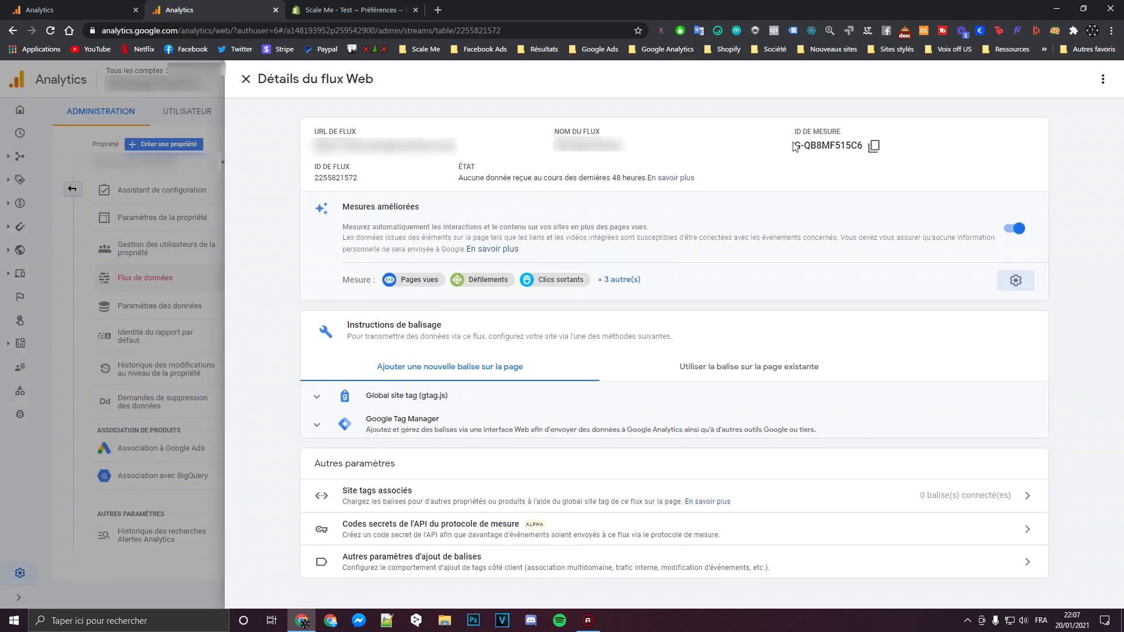
# - Copy the stream's measurement ID G-QB8MF515C6 and try to save it as the Google Analytics account in Shopify's preferences
pyautogui.click(875, 150)
pyautogui.hotkey('ctrl', 'Tab')
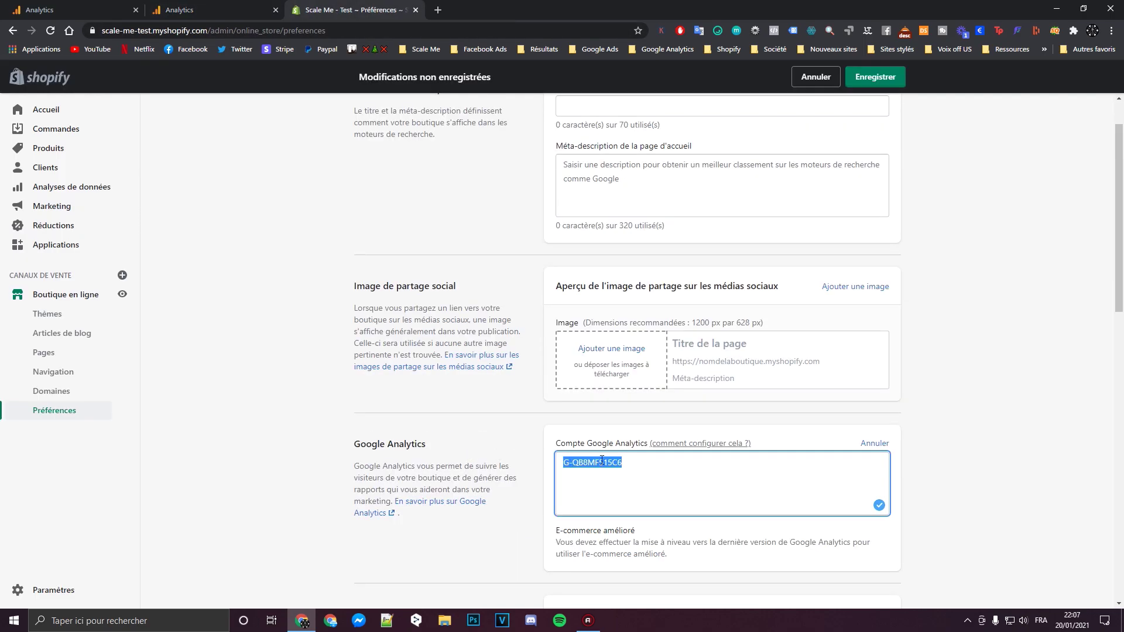
pyautogui.click(601, 460)
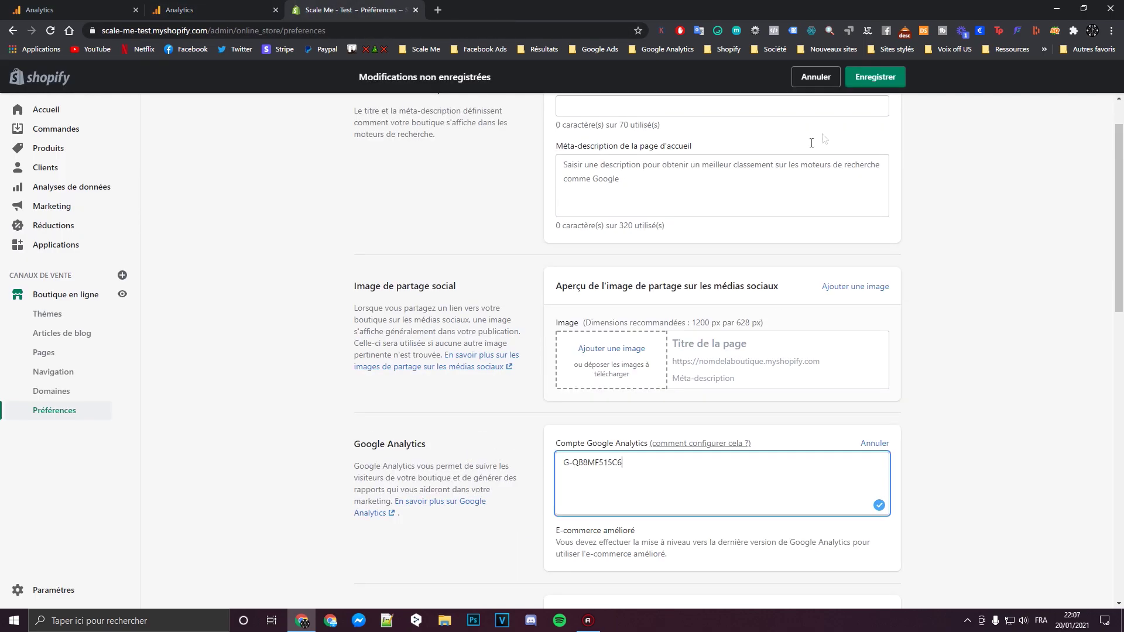
pyautogui.click(866, 81)
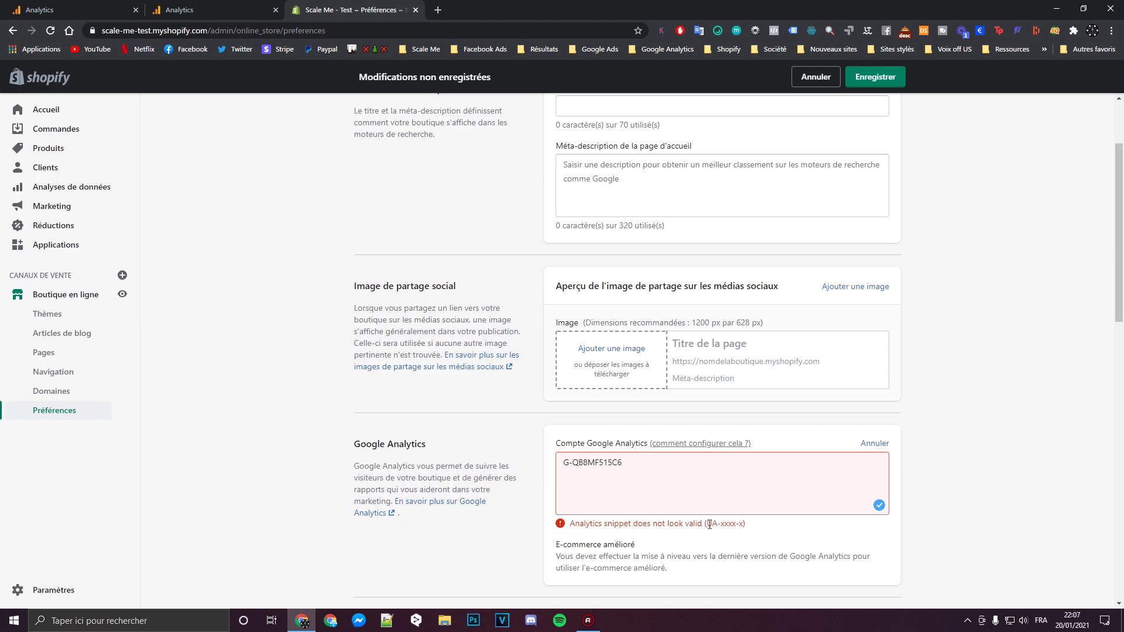
# - Display the web stream's Google Analytics instructions for using the existing on-page tag and copy the measurement ID
pyautogui.hotkey('ctrl', 'pageup')
pyautogui.moveTo(416, 546); pyautogui.dragTo(370, 446)
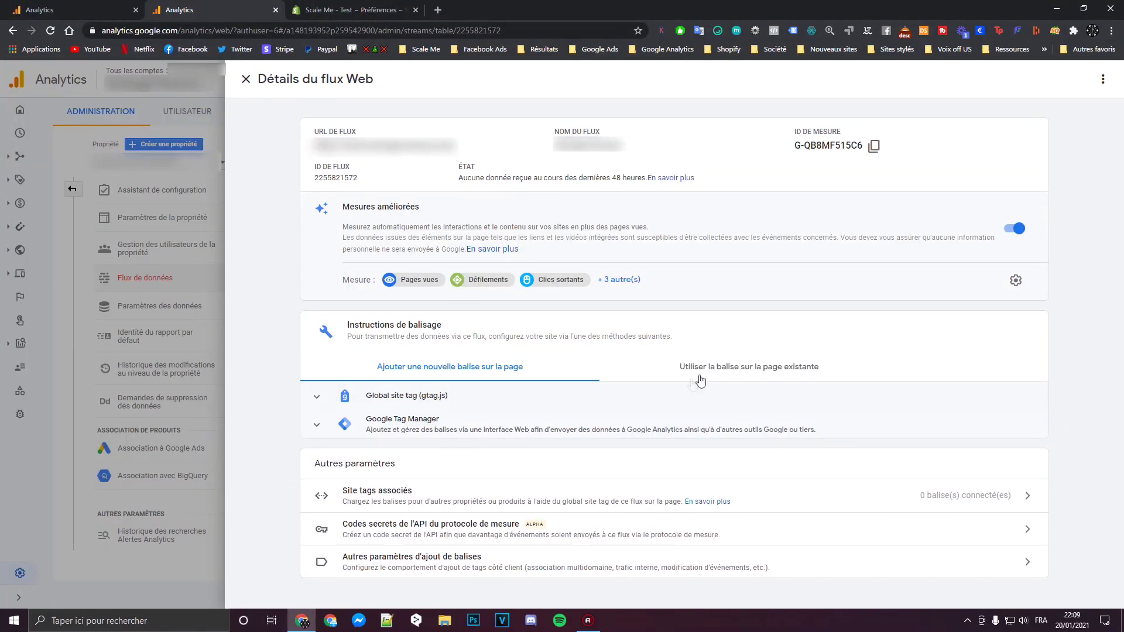
pyautogui.click(706, 375)
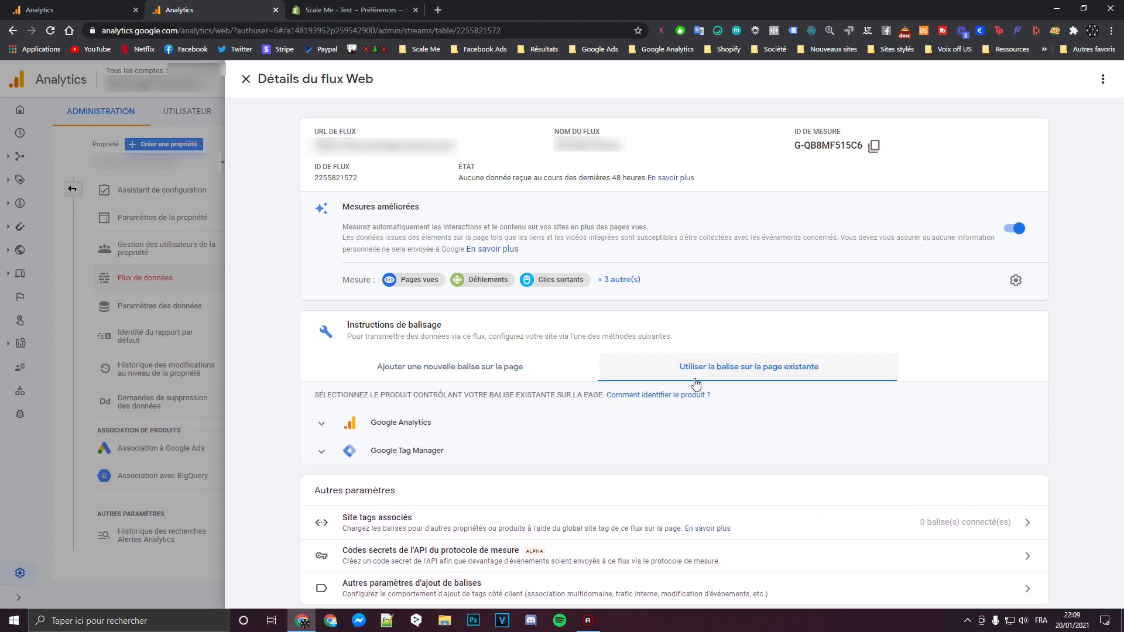
pyautogui.click(385, 428)
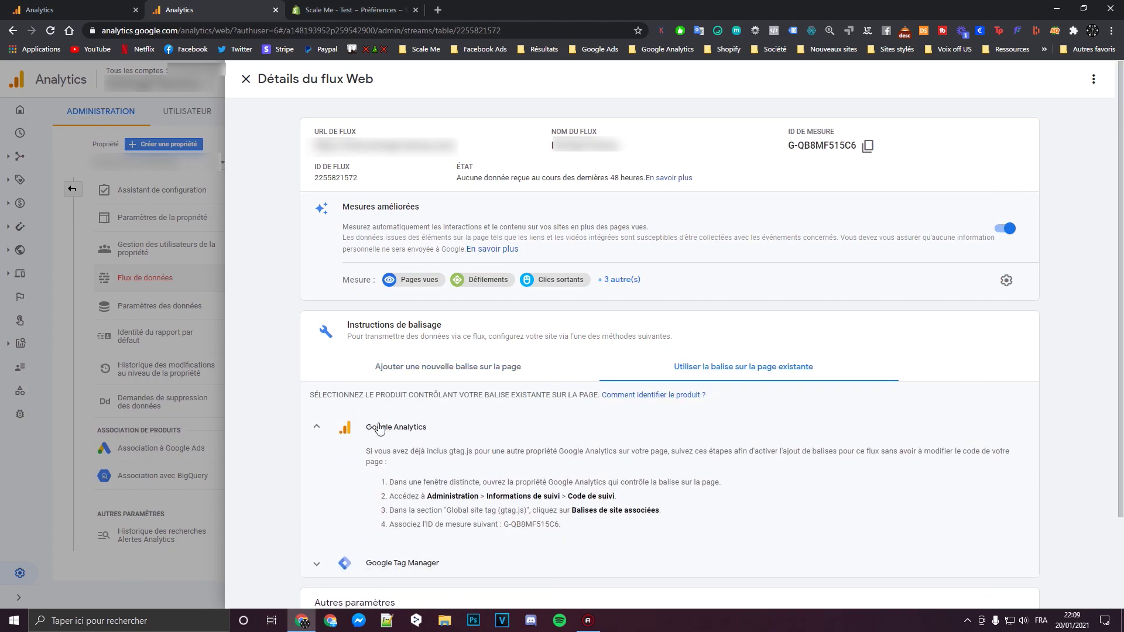
pyautogui.moveTo(562, 524); pyautogui.dragTo(498, 524)
pyautogui.click(542, 525)
pyautogui.click(869, 153)
# - Open the connected site tags from the tracking code page of the Universal Analytics property
pyautogui.click(47, 10)
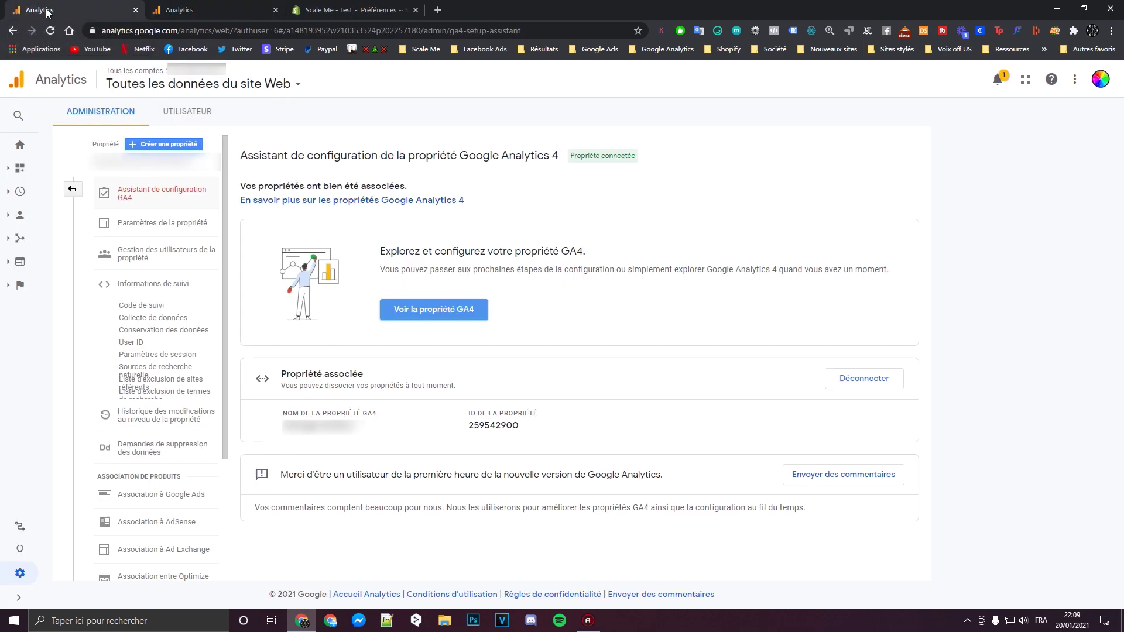
pyautogui.click(198, 92)
pyautogui.click(20, 574)
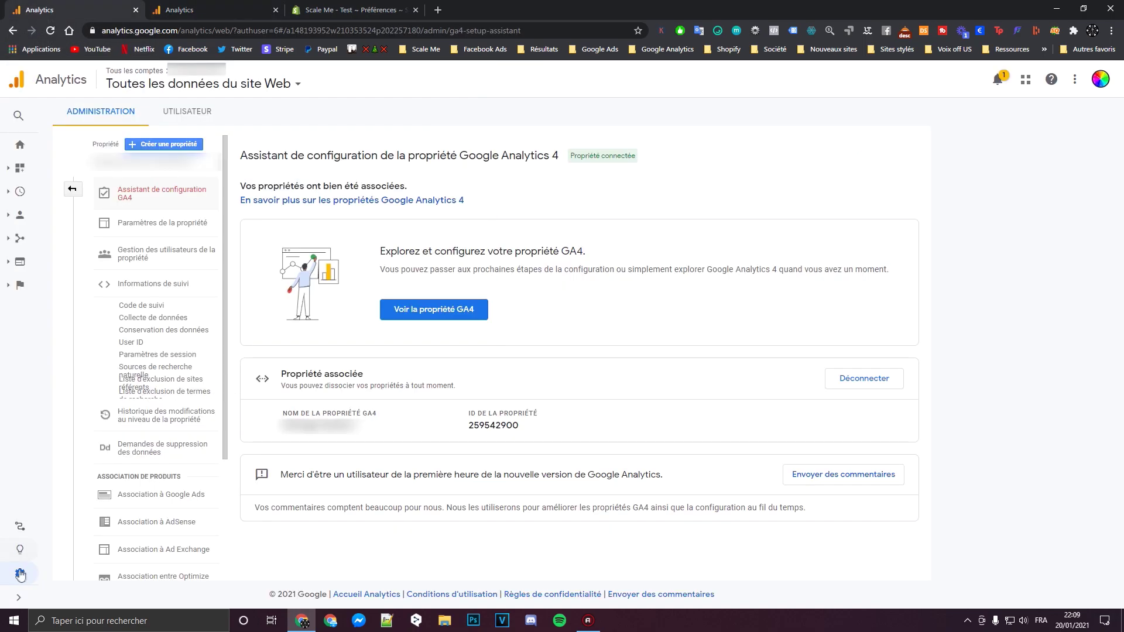
pyautogui.click(21, 573)
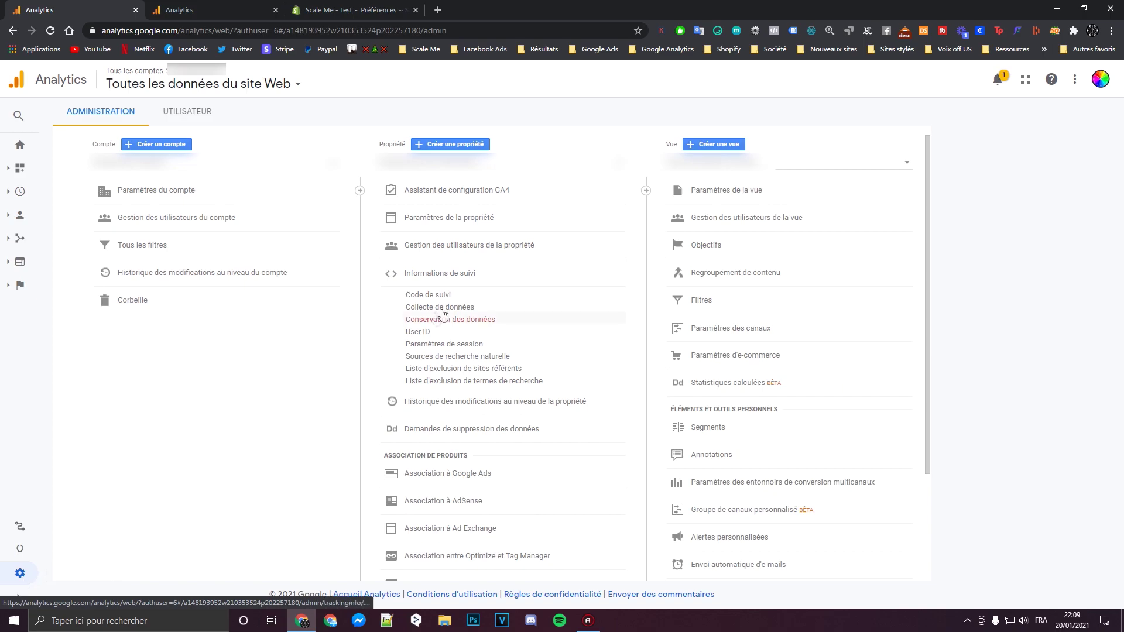
pyautogui.click(455, 294)
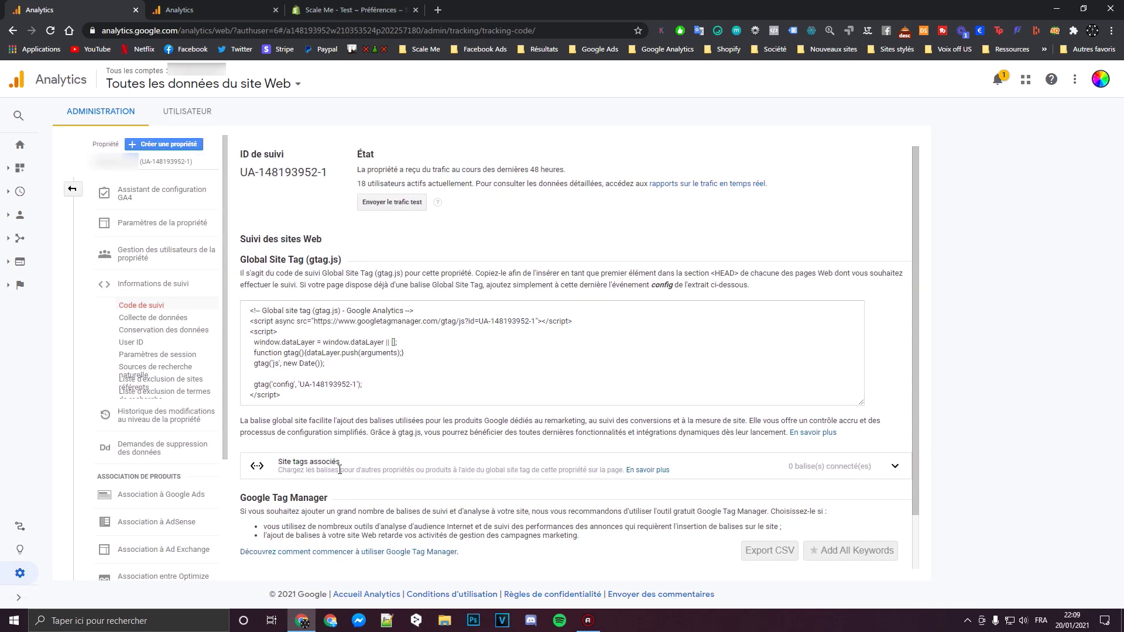
pyautogui.click(312, 467)
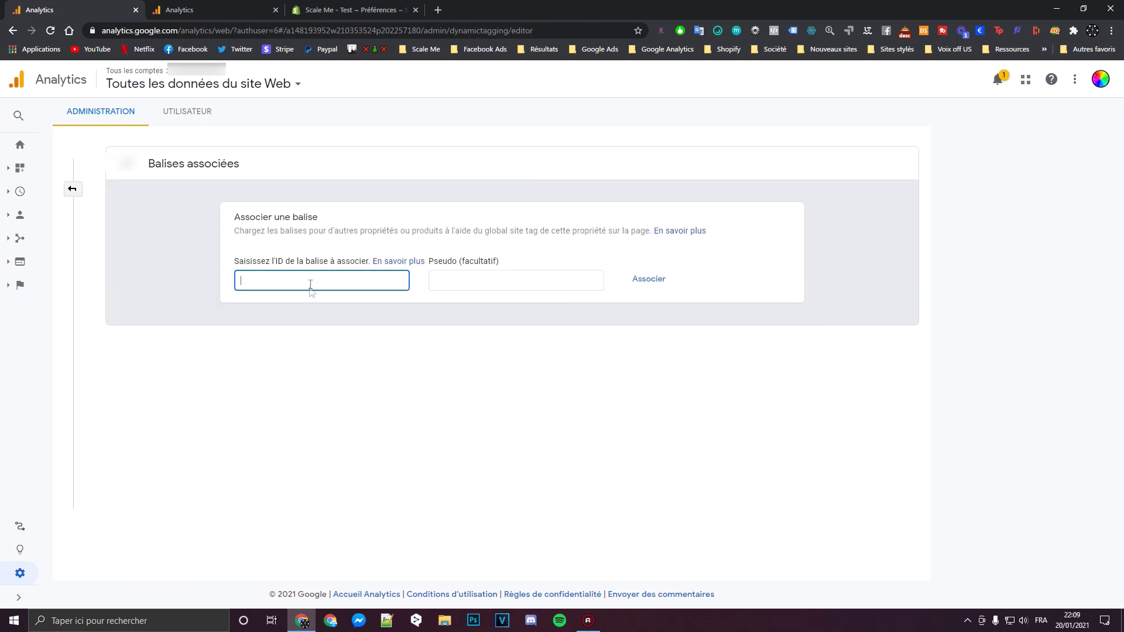
# - Connect the tag ID G-QB8MF515C6 with the nickname GA to the Universal Analytics property
pyautogui.hotkey('ctrl', 'v')
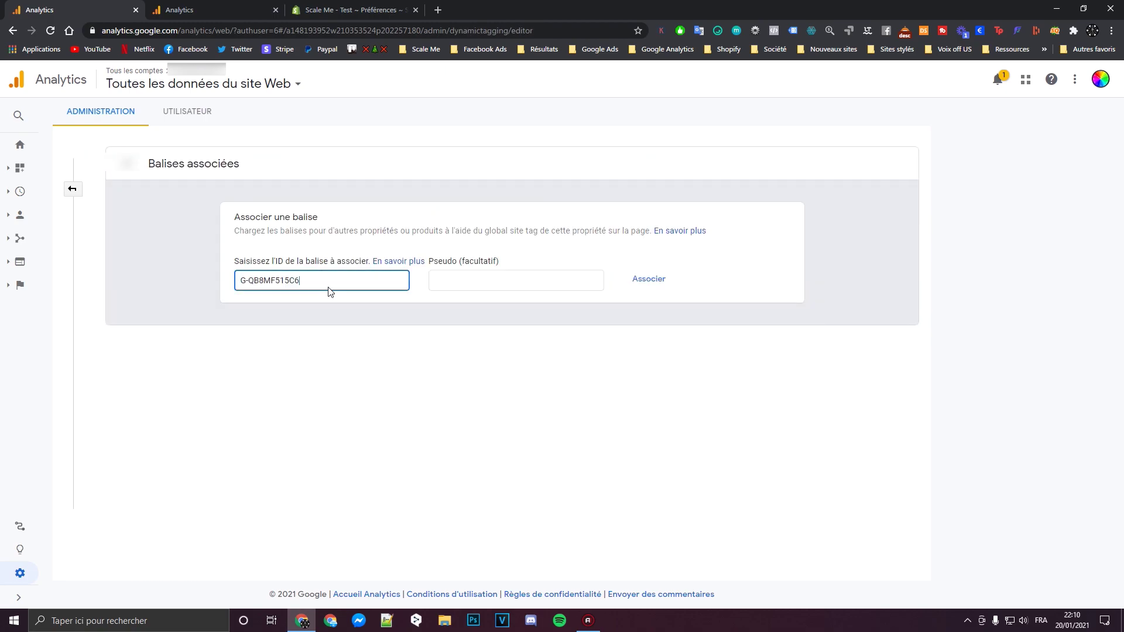
pyautogui.click(522, 279)
pyautogui.write('GA')
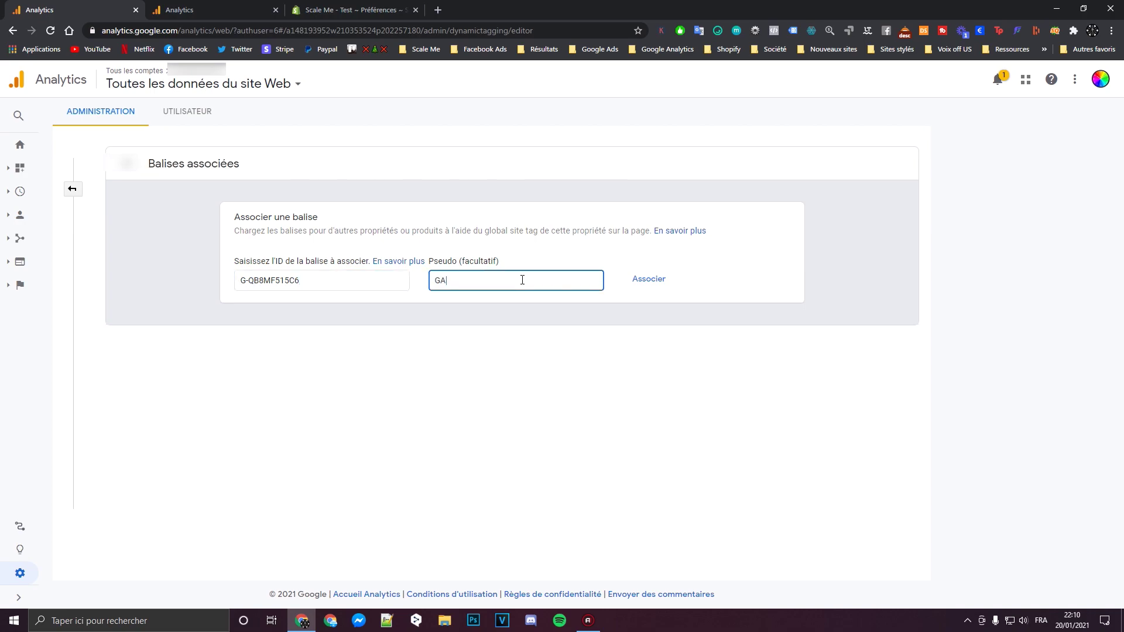
pyautogui.click(649, 280)
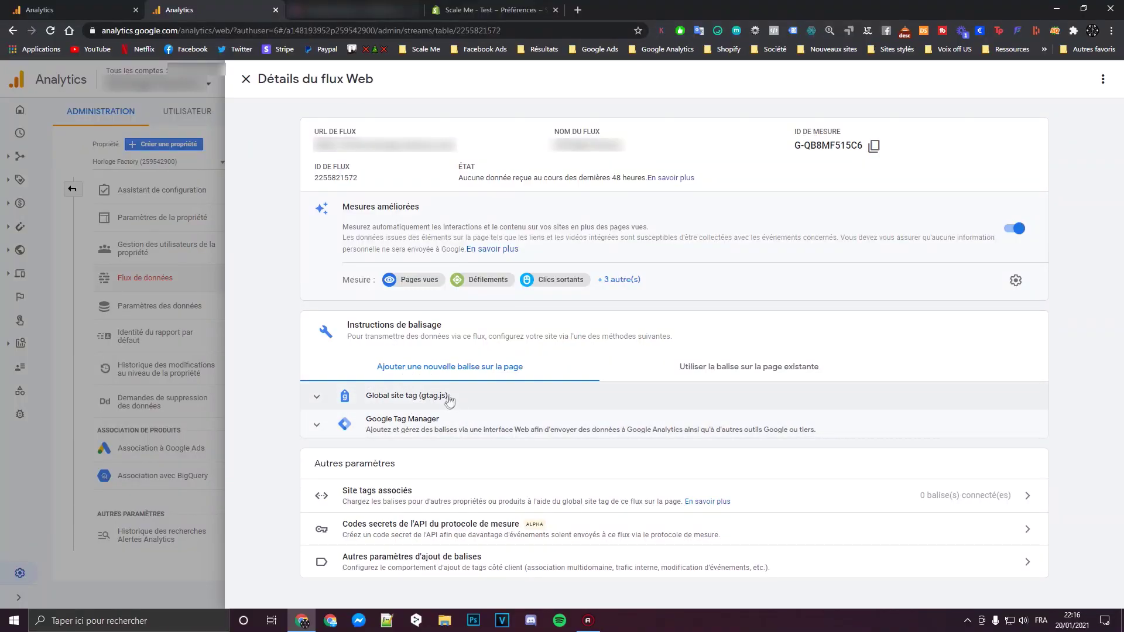
# - Copy the GA4 web stream's Global site tag (gtag.js) snippet and switch to the Shopify admin
pyautogui.click(449, 401)
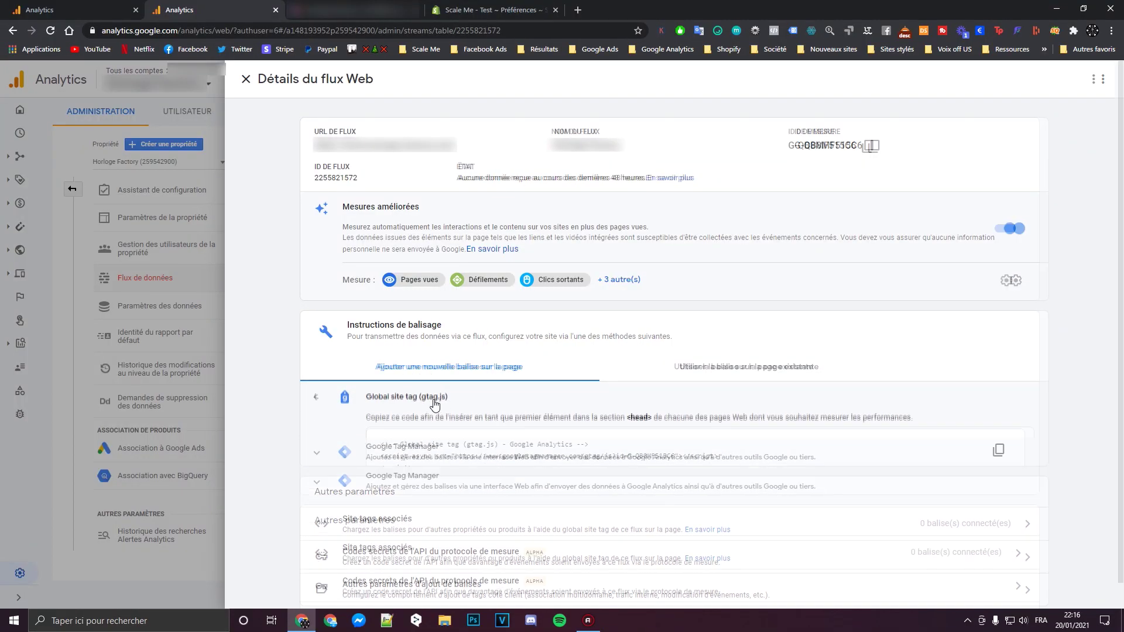
pyautogui.click(999, 457)
pyautogui.click(492, 9)
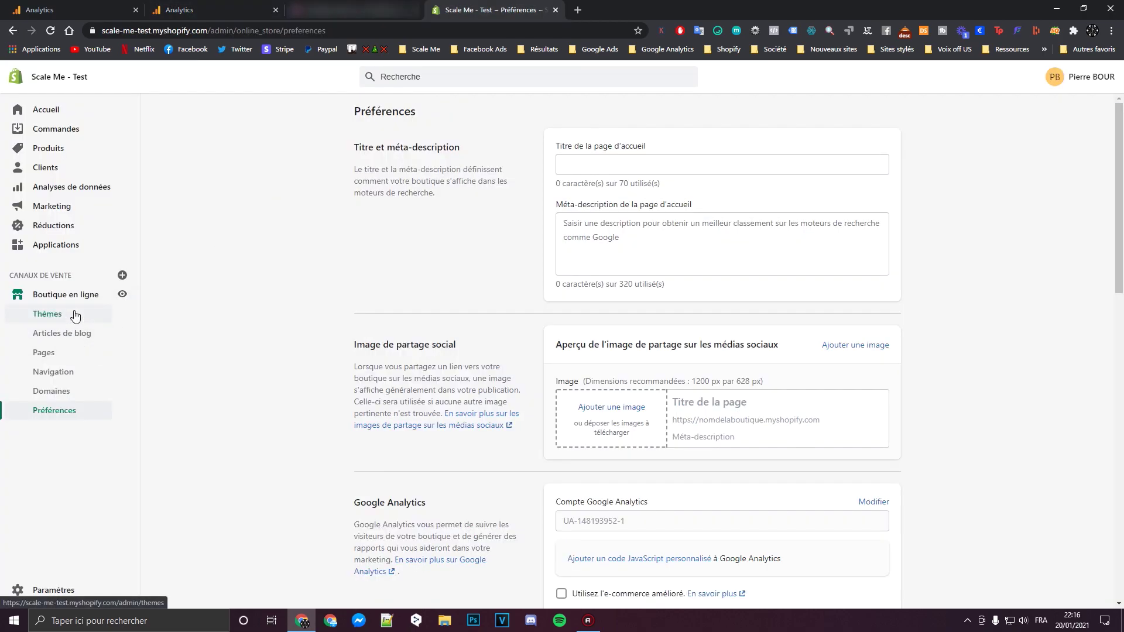
# - Open the code of the current Debut theme and display its theme.liquid layout file
pyautogui.click(47, 314)
pyautogui.click(799, 250)
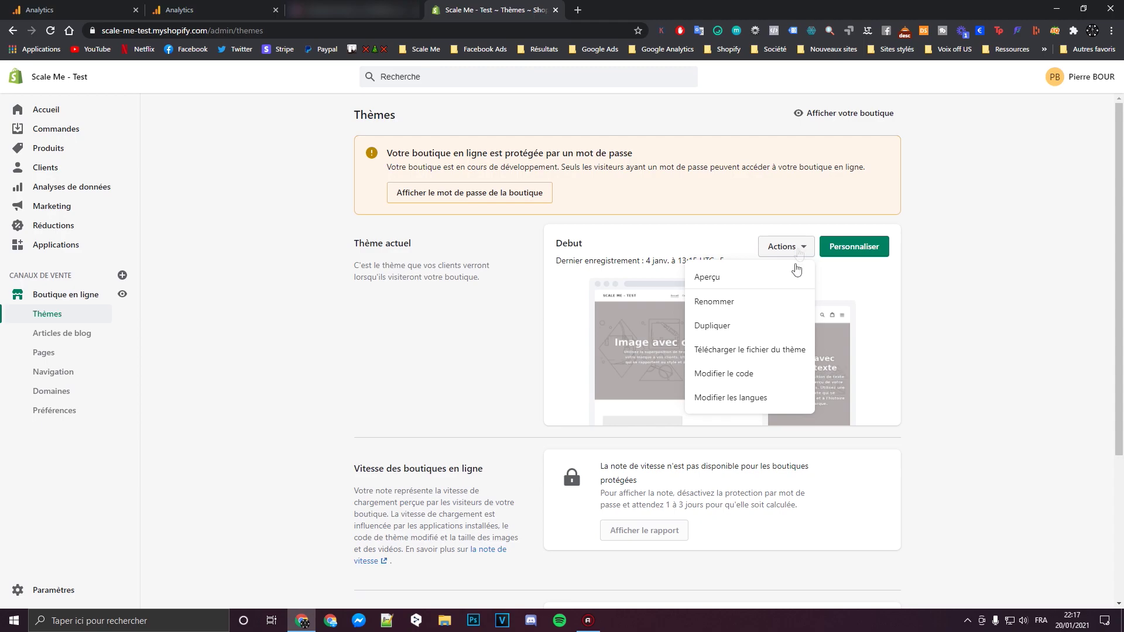
pyautogui.click(744, 375)
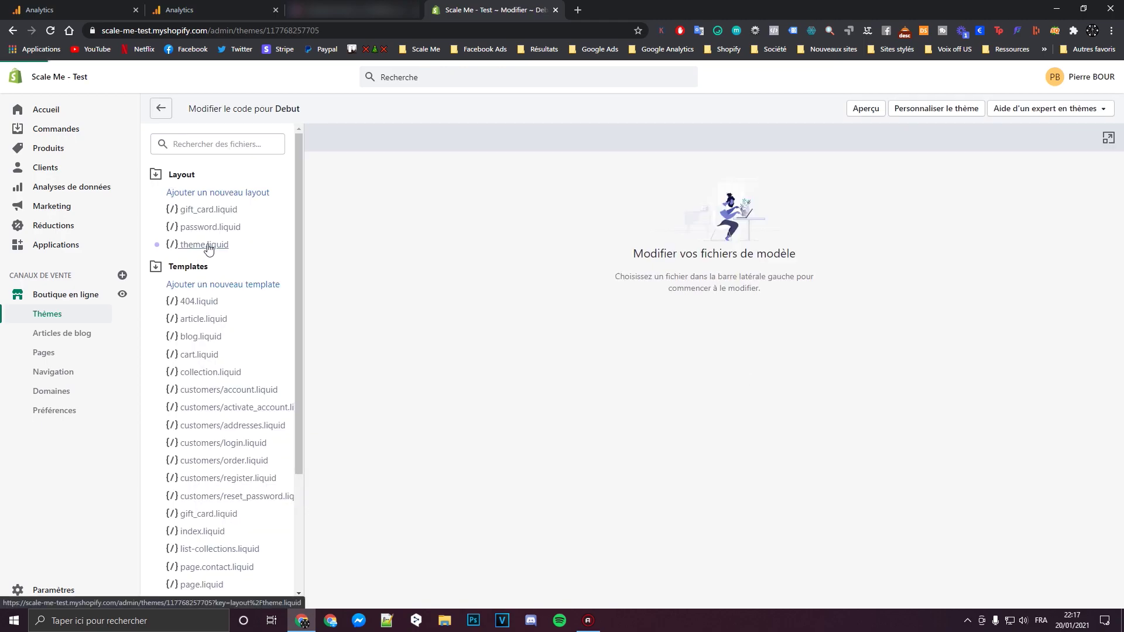
pyautogui.click(211, 246)
# - Paste the Google Analytics gtag.js snippet right after the opening head tag in theme.liquid and save the file
pyautogui.click(383, 199)
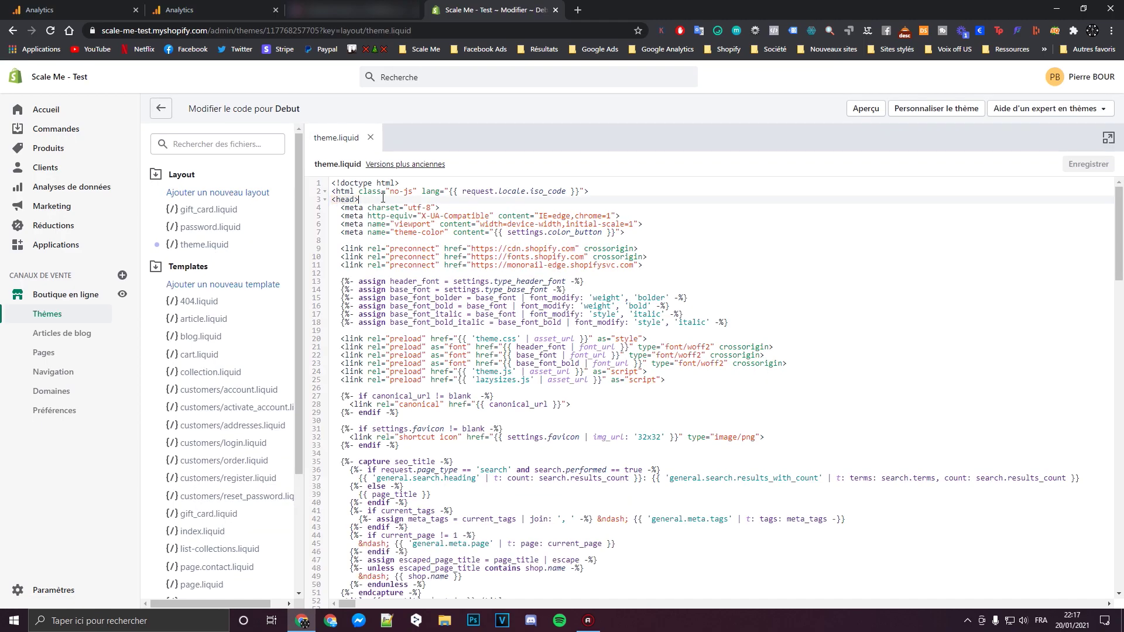
pyautogui.hotkey('ctrl', 'v')
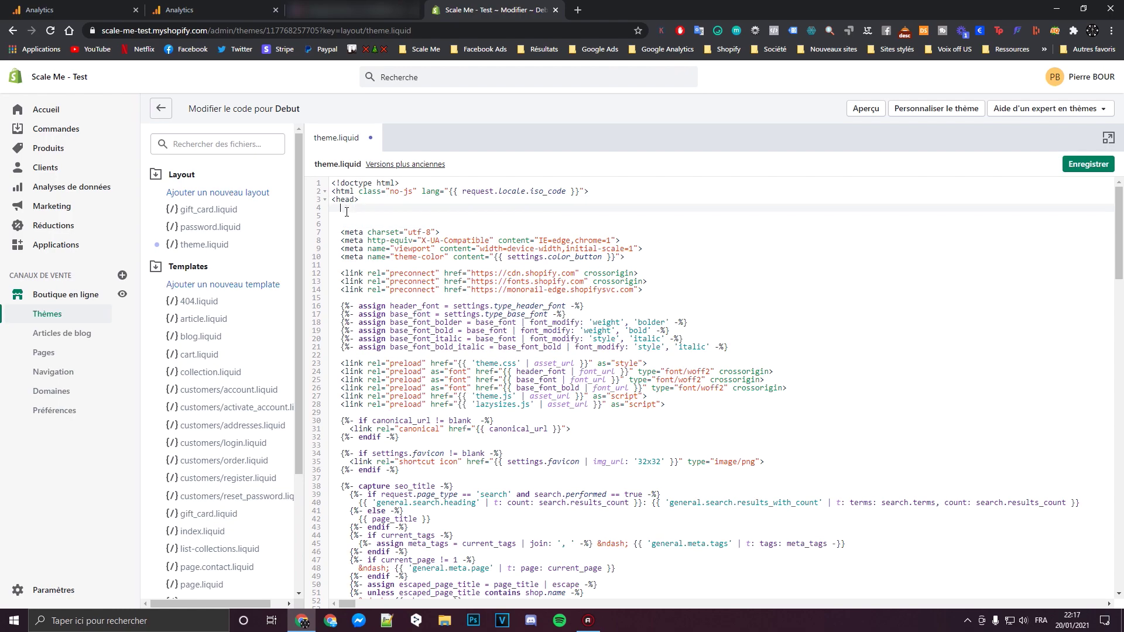
pyautogui.click(1088, 164)
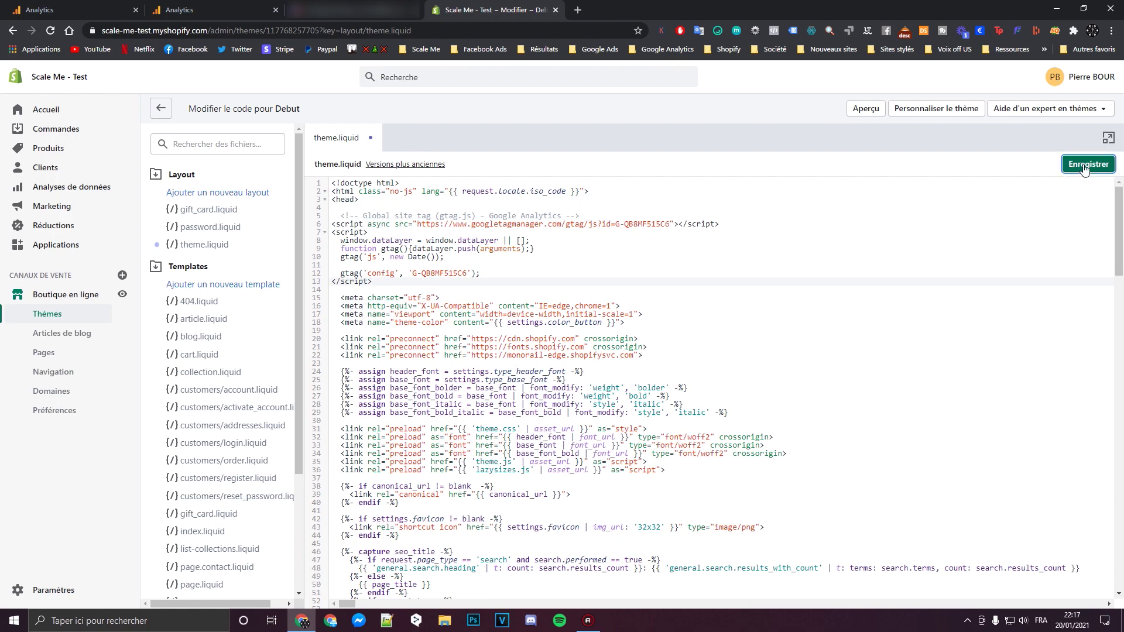
pyautogui.scroll(-3, 247, 386)
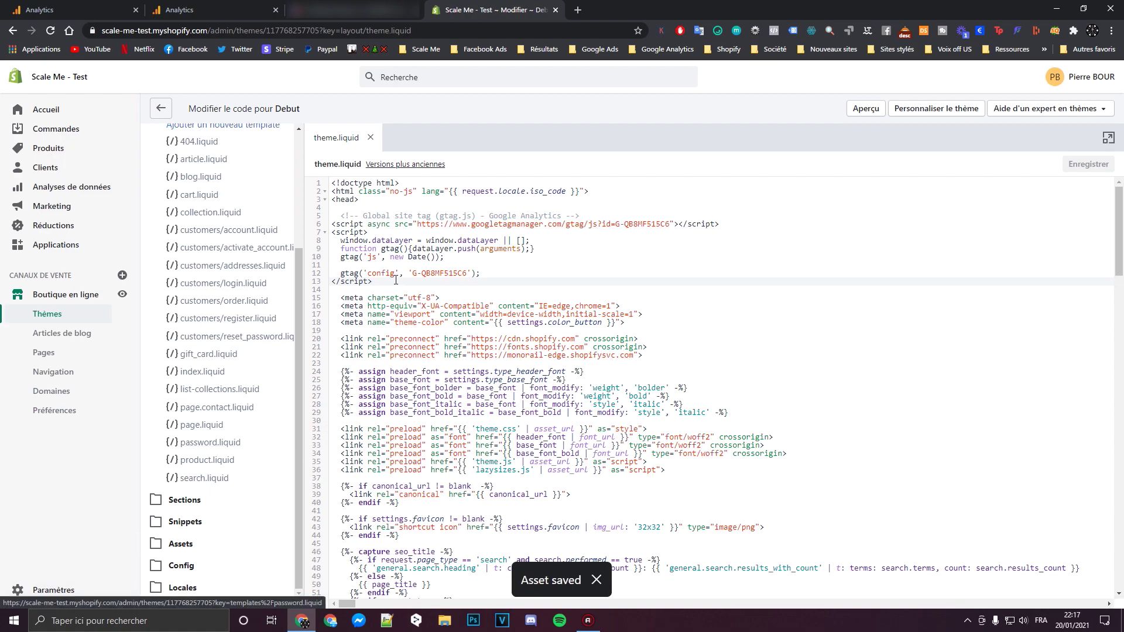
# - Open the store's checkout settings at the additional scripts field for the order status page
pyautogui.click(39, 593)
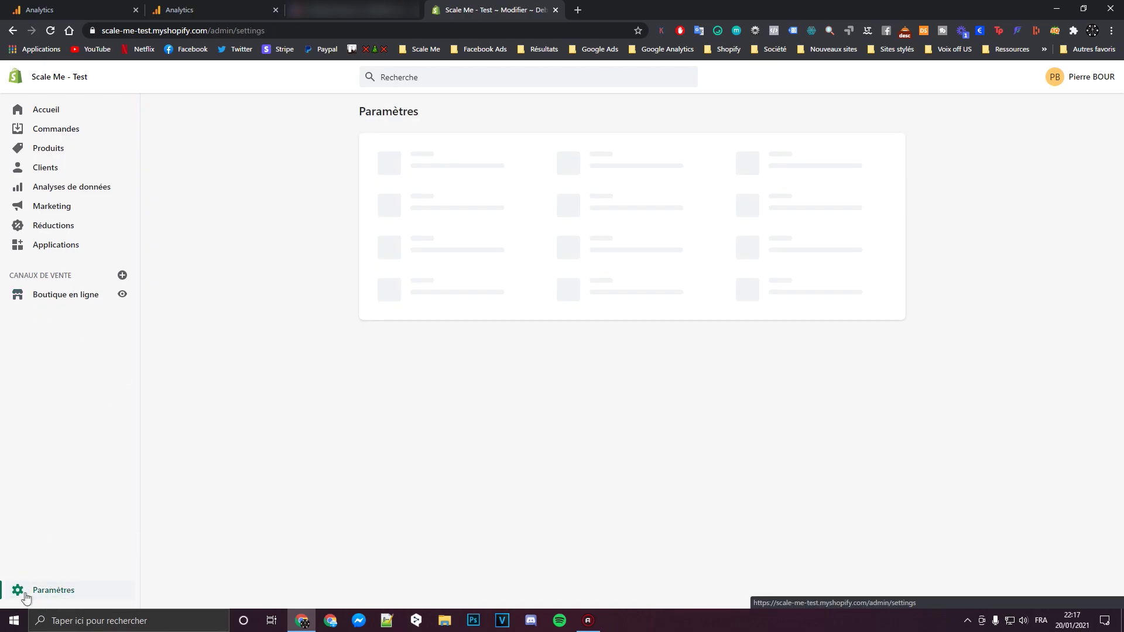
pyautogui.click(452, 314)
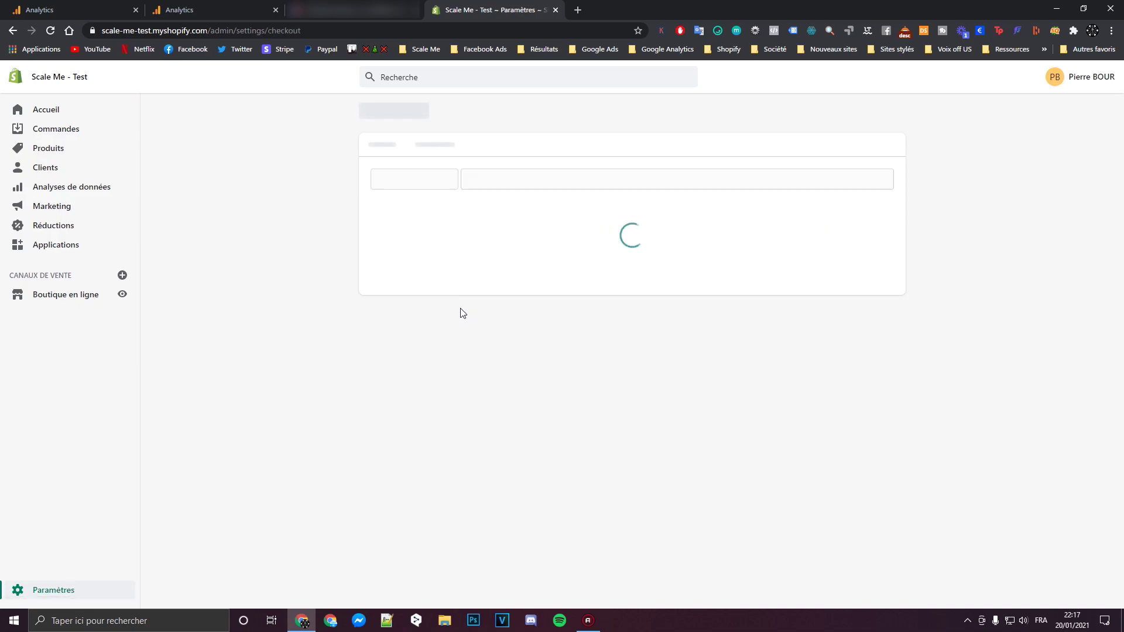
pyautogui.scroll(-10, 497, 304)
pyautogui.scroll(-5, 532, 293)
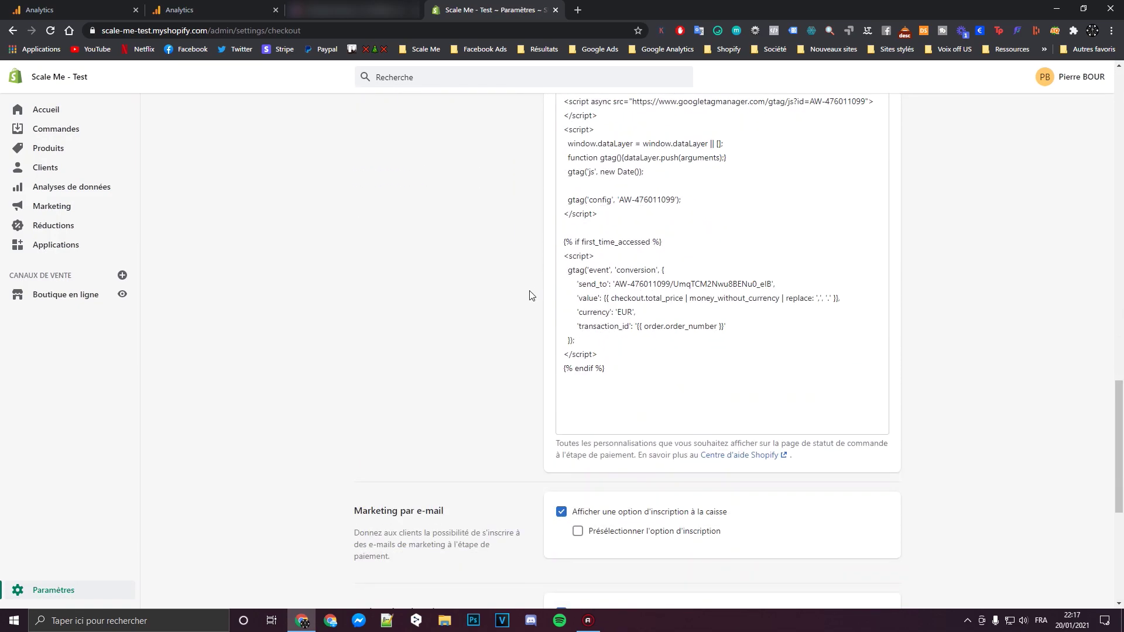
pyautogui.scroll(2, 556, 246)
# - Insert the GA4 gtag.js snippet above the Google Ads script in the additional scripts, separated by blank lines, and save
pyautogui.click(566, 206)
pyautogui.press('Return')
pyautogui.press('Return')
pyautogui.press('Return')
pyautogui.press('Return')
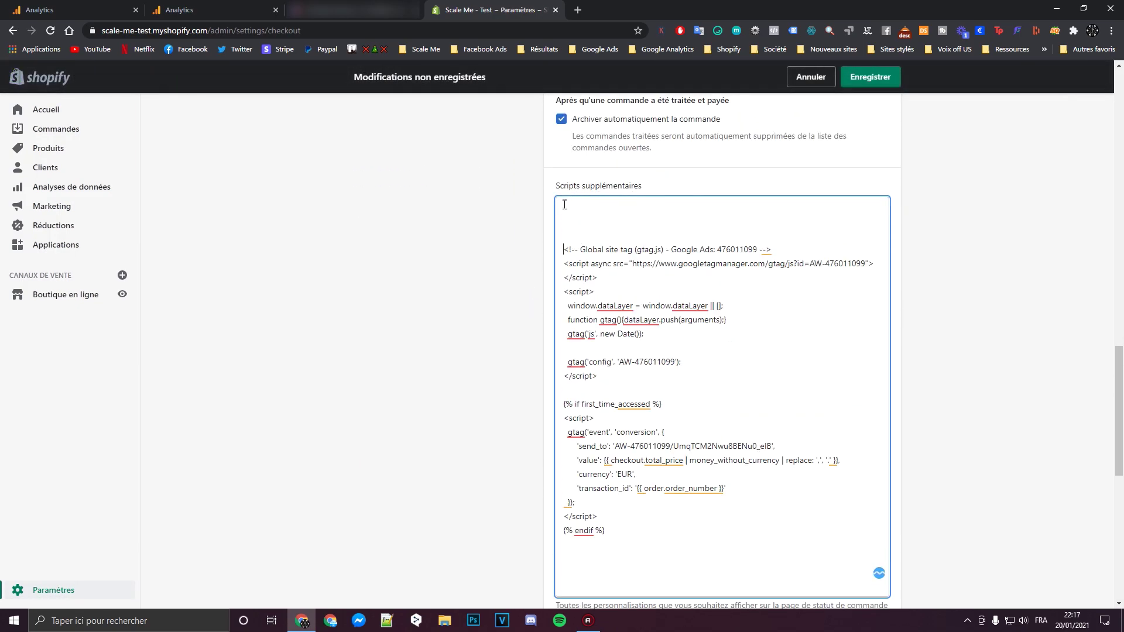
pyautogui.press('Up')
pyautogui.press('Up')
pyautogui.press('Up')
pyautogui.press('Up')
pyautogui.hotkey('ctrl', 'v')
pyautogui.click(870, 72)
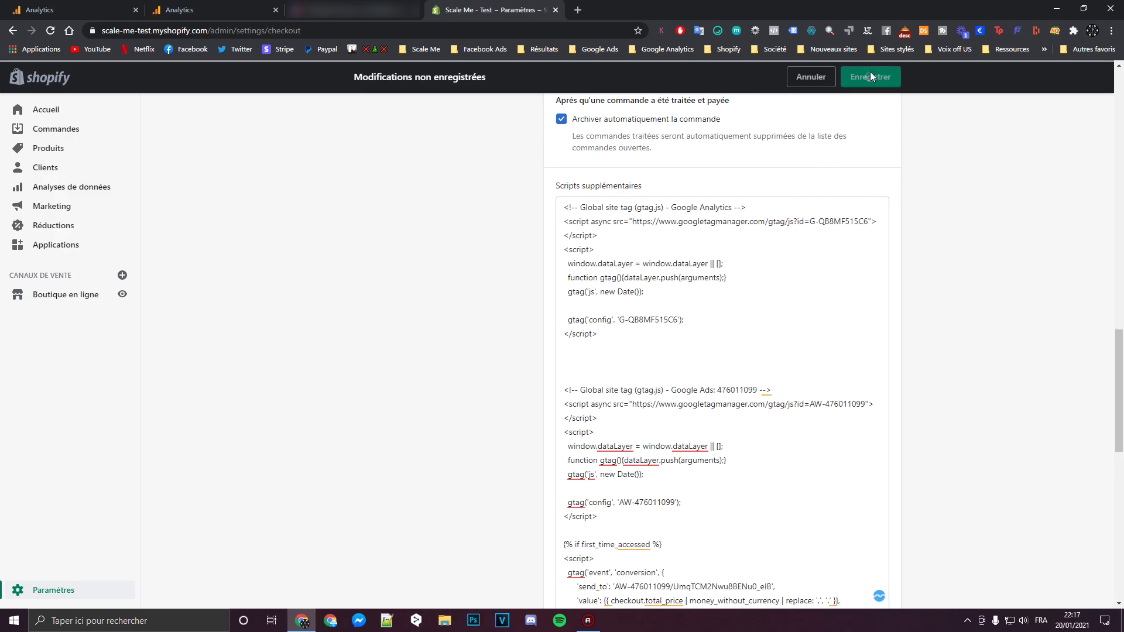